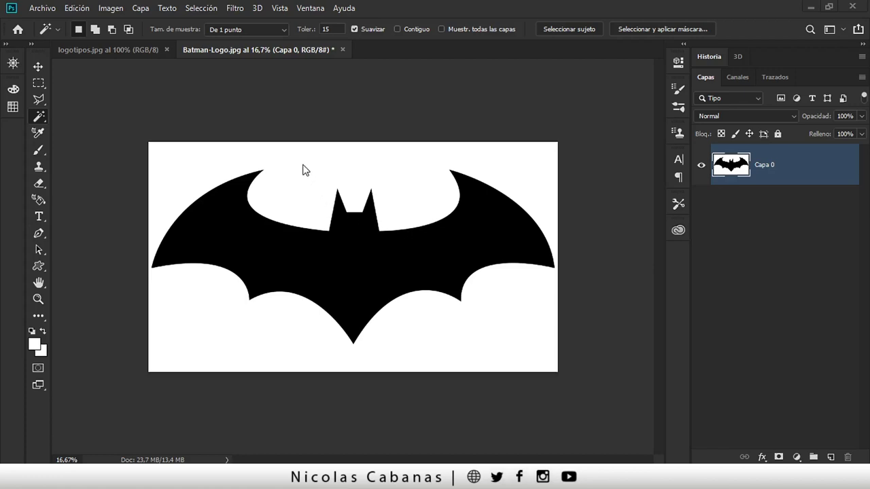
Return to the Batman-Logo.jpg document and clear any active selection
click(115, 49)
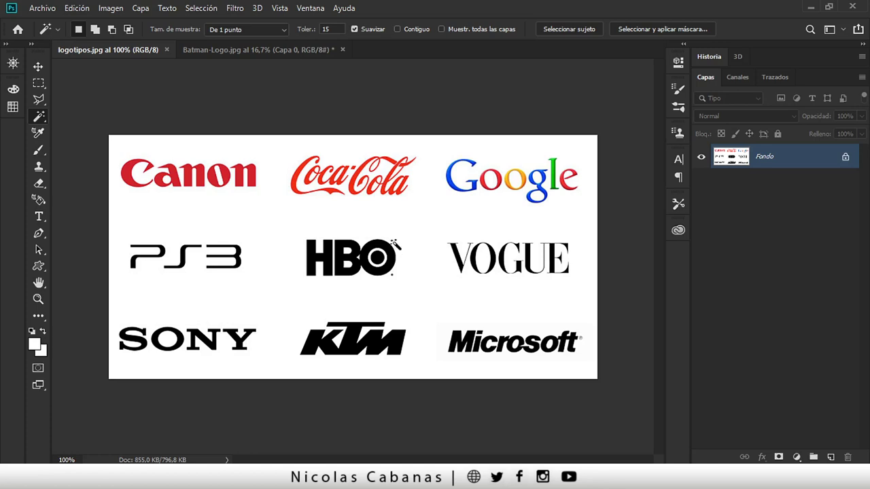
click(275, 50)
key(ctrl+d)
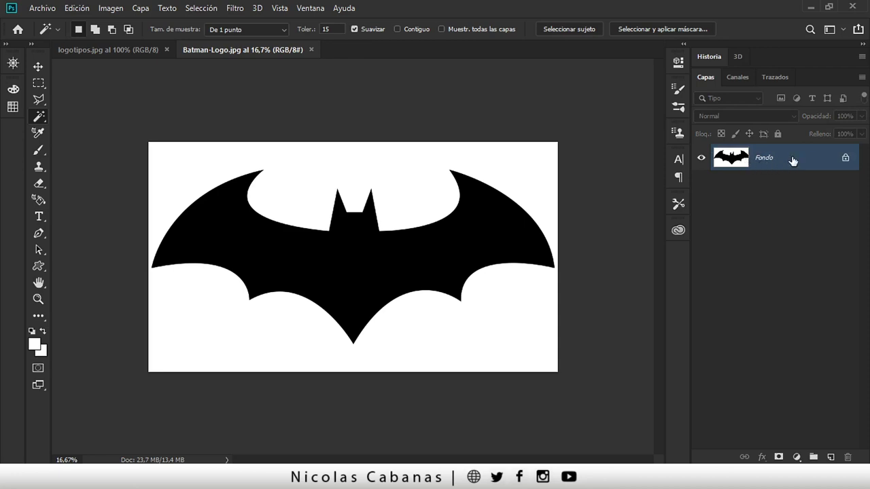
Unlock the Fondo layer and Magic-Wand-delete the white area around the bat
click(846, 157)
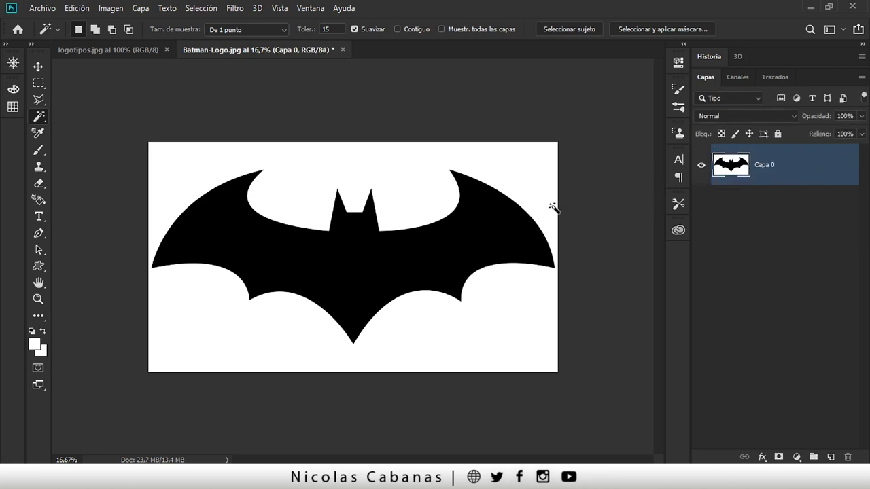
right_click(41, 117)
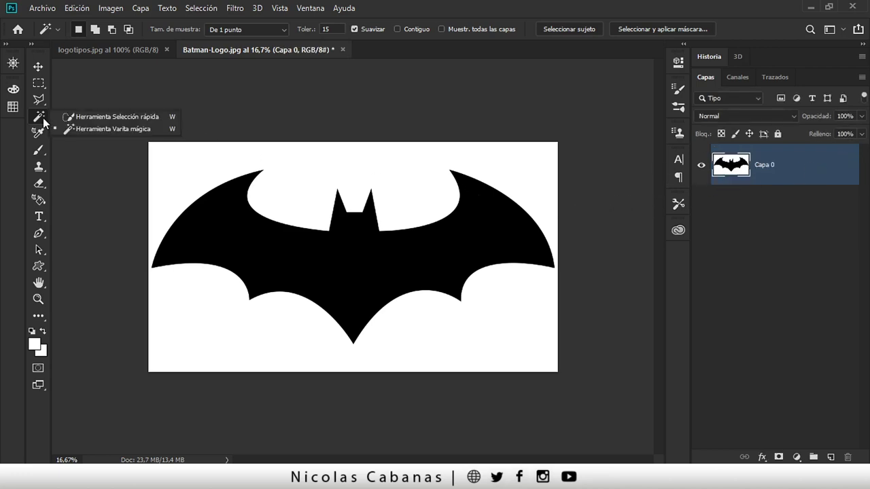
click(124, 127)
click(335, 161)
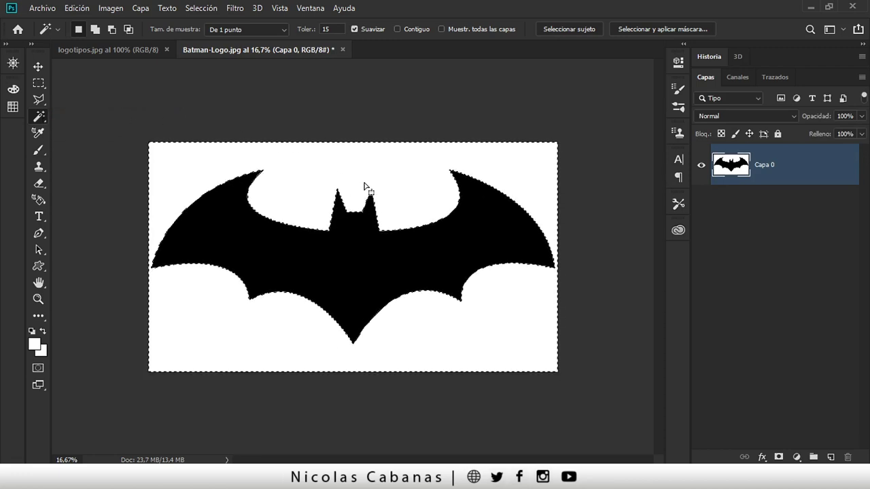
key(Delete)
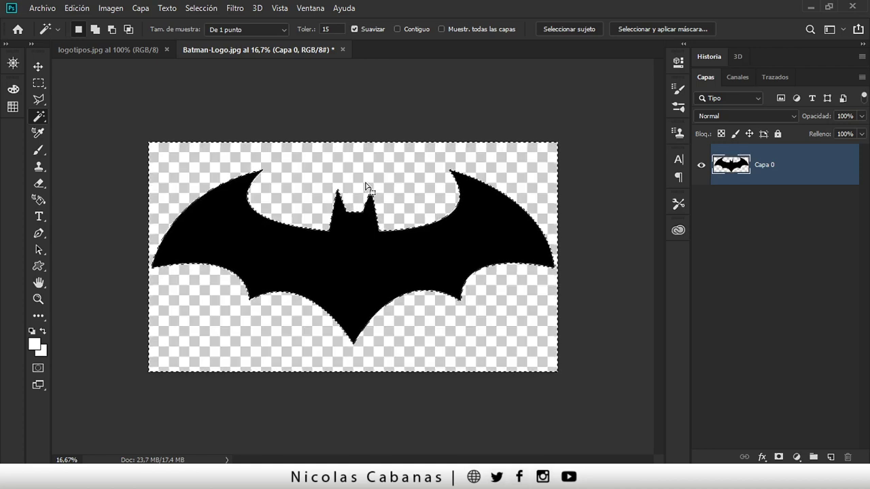
click(42, 8)
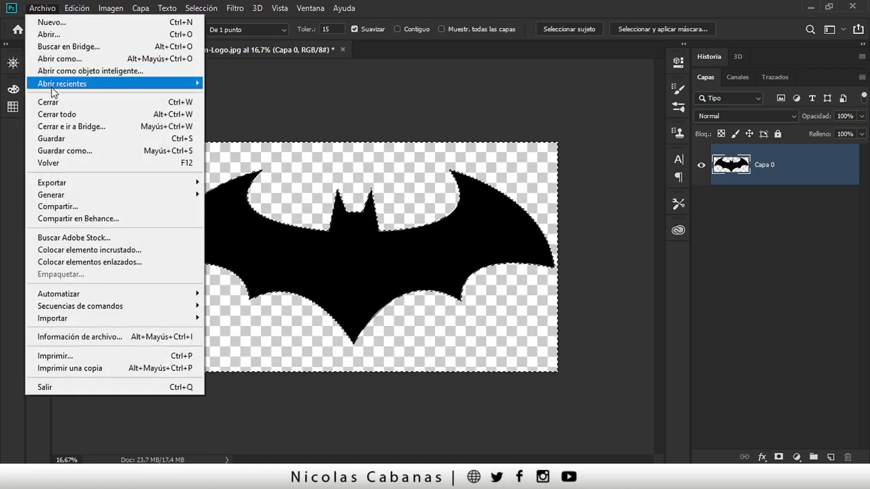
Save the Batman image as Batman-Logo.png with default PNG options
click(65, 150)
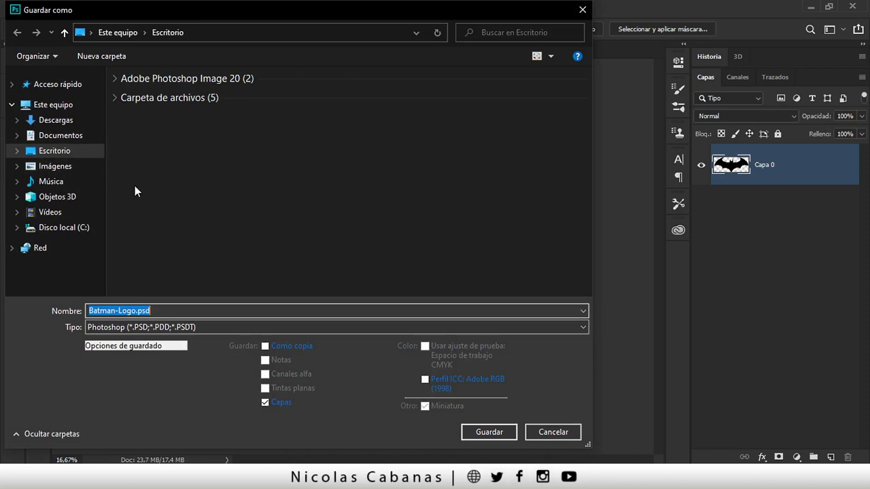
click(298, 328)
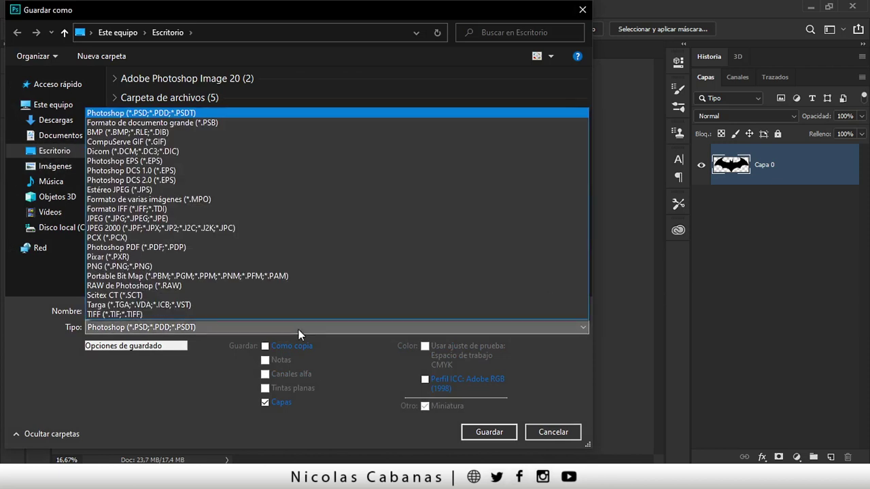
click(120, 266)
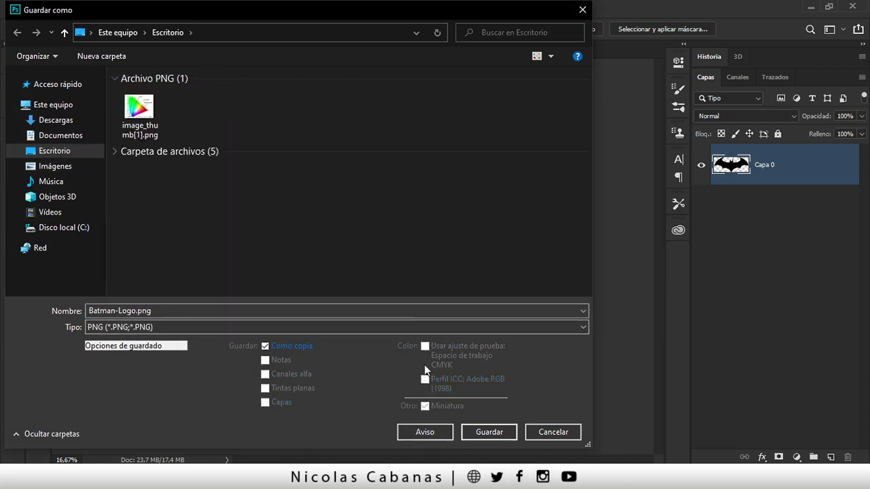
click(489, 433)
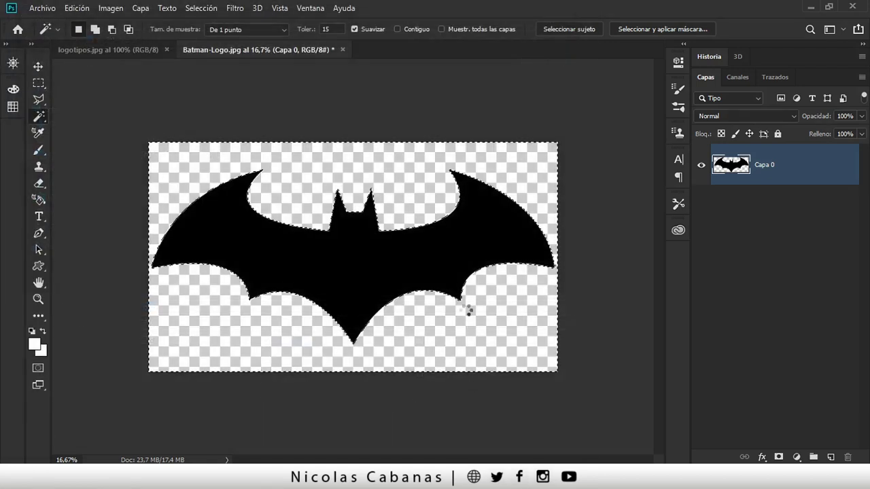
click(506, 145)
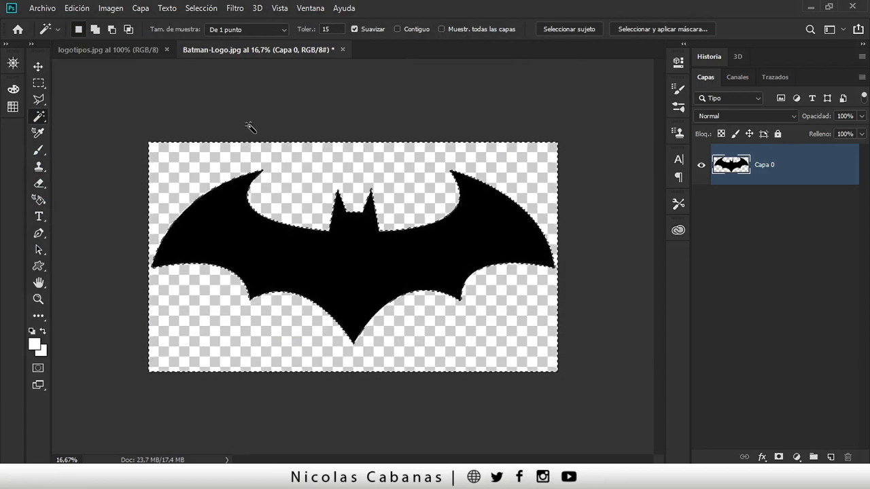
click(127, 49)
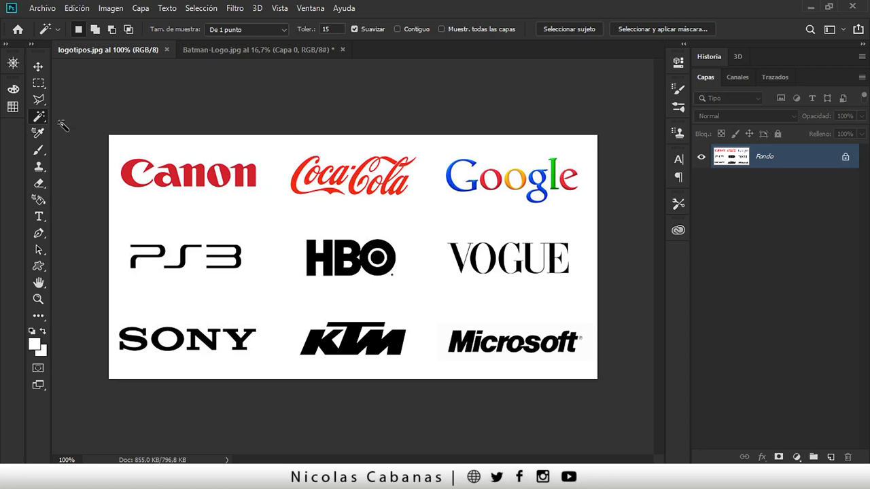
With Contiguo unchecked, Magic-Wand-select all white areas, then zoom in around the Google logo
click(278, 163)
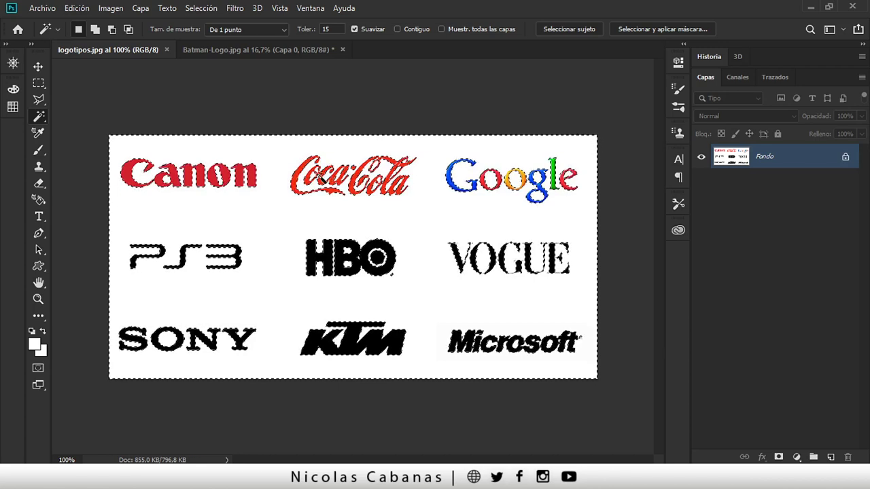
click(398, 29)
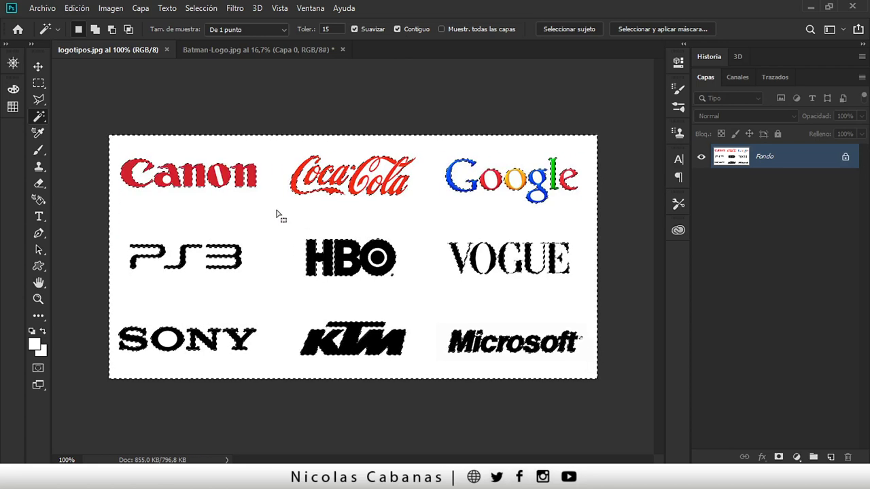
click(398, 30)
key(ctrl+d)
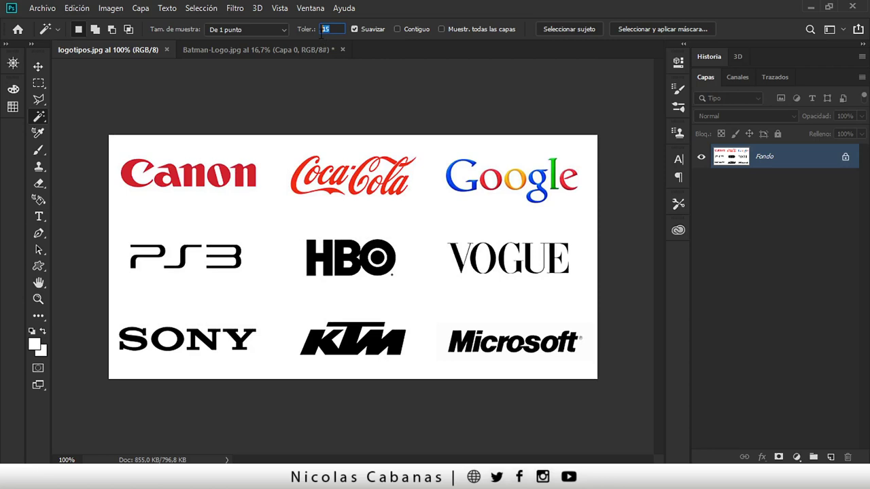
text(32)
click(282, 172)
key(z)
mouse_move(500, 169)
mouse_down()
mouse_move(479, 208)
mouse_move(415, 213)
mouse_up()
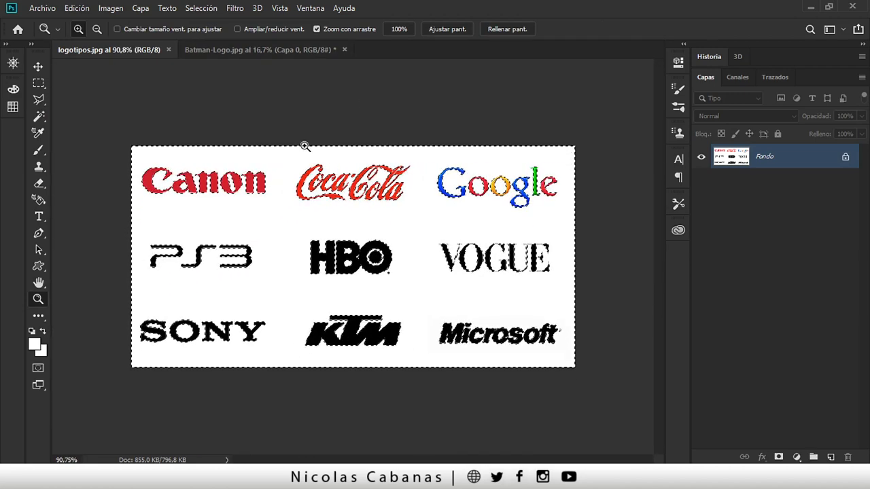
drag(282, 210, 297, 223)
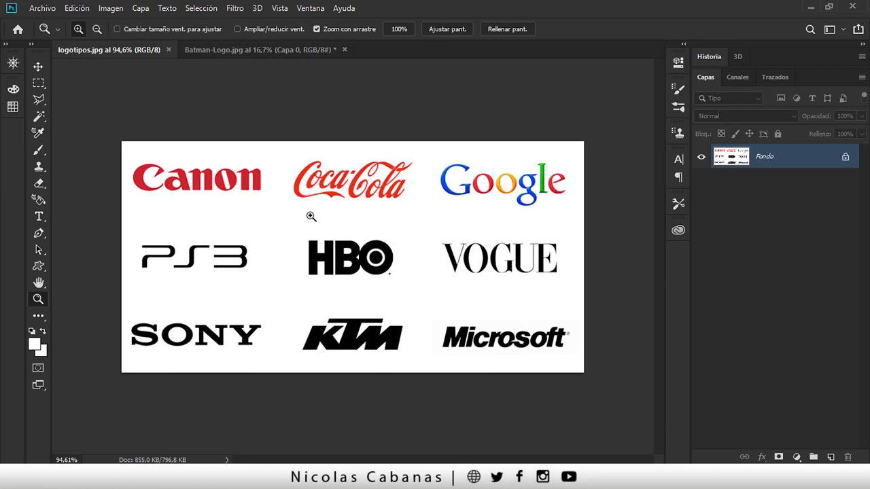
Unlock the logos layer and select the logos via Gama de colores, sampled colors, tolerance 102
click(845, 158)
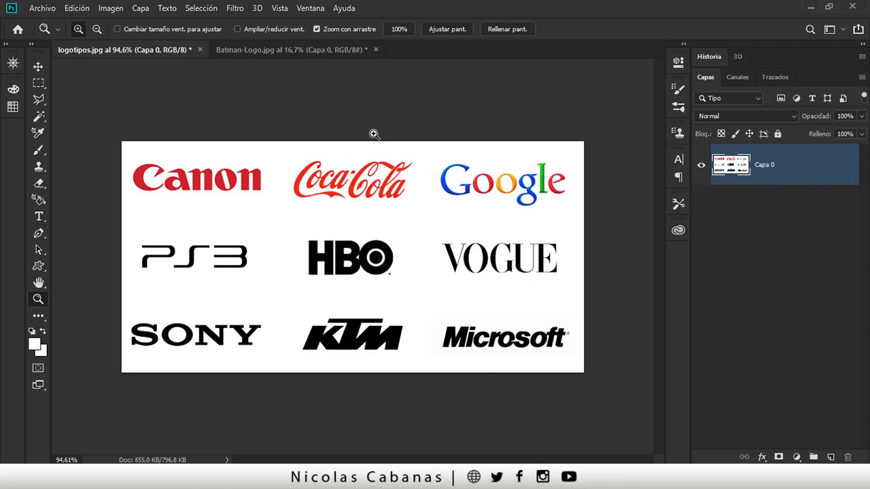
click(204, 10)
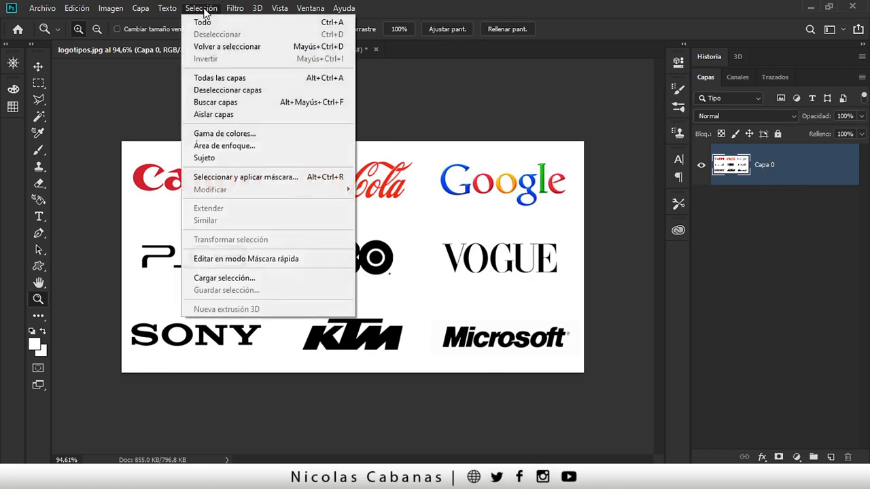
click(258, 134)
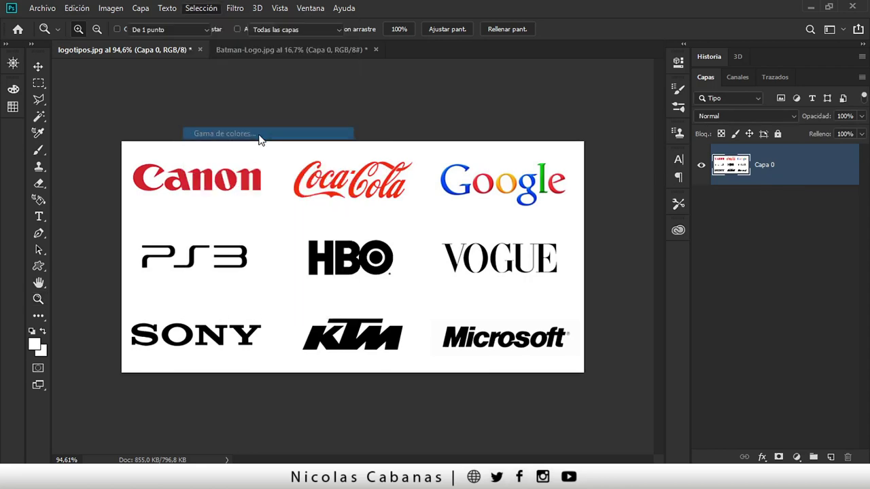
drag(304, 102, 632, 54)
click(639, 72)
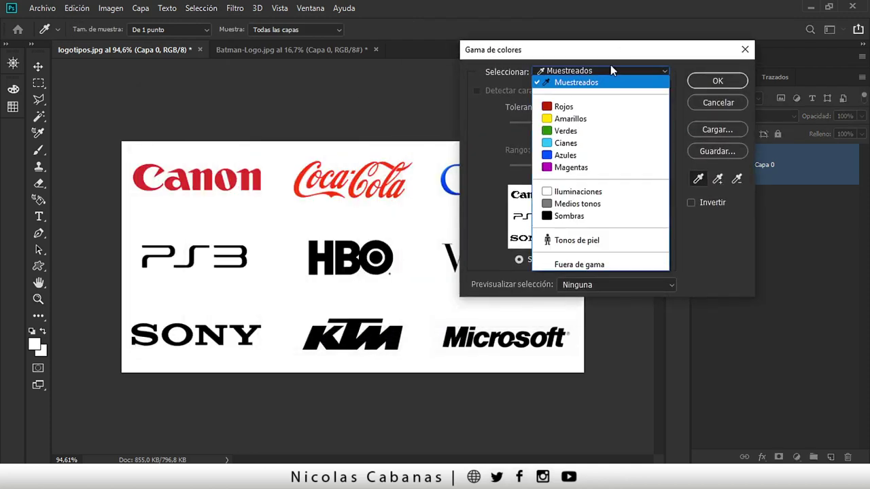
click(576, 82)
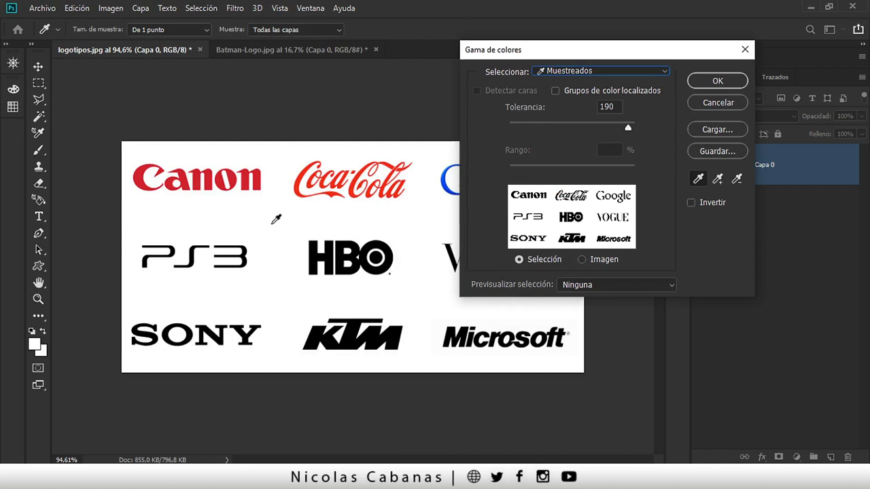
drag(521, 53, 638, 77)
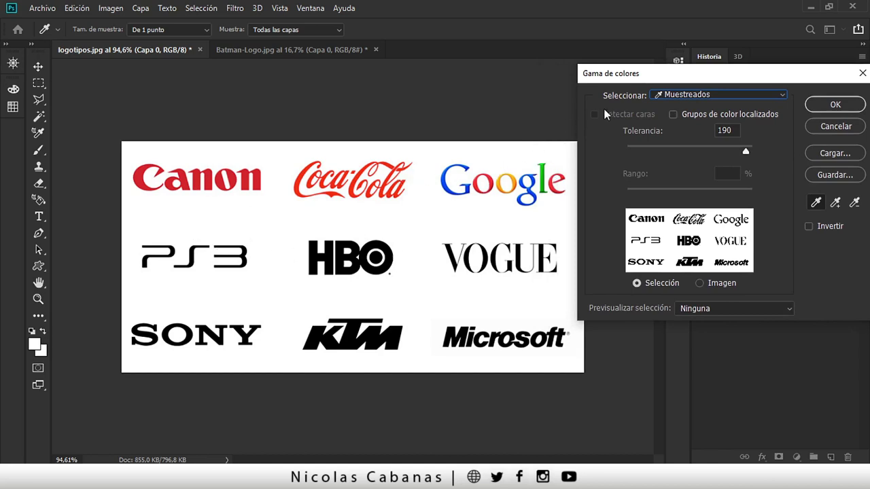
drag(661, 78, 551, 54)
mouse_move(634, 125)
mouse_down()
mouse_move(507, 130)
mouse_move(580, 128)
mouse_up()
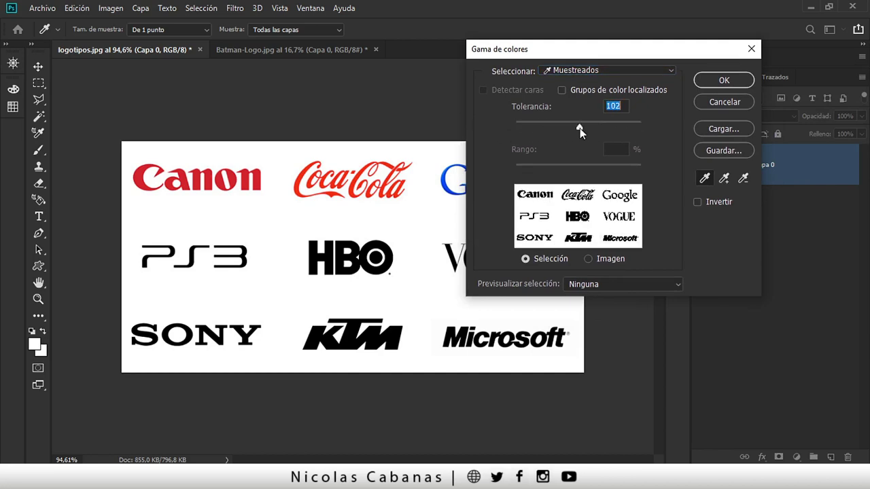
click(725, 80)
key(z)
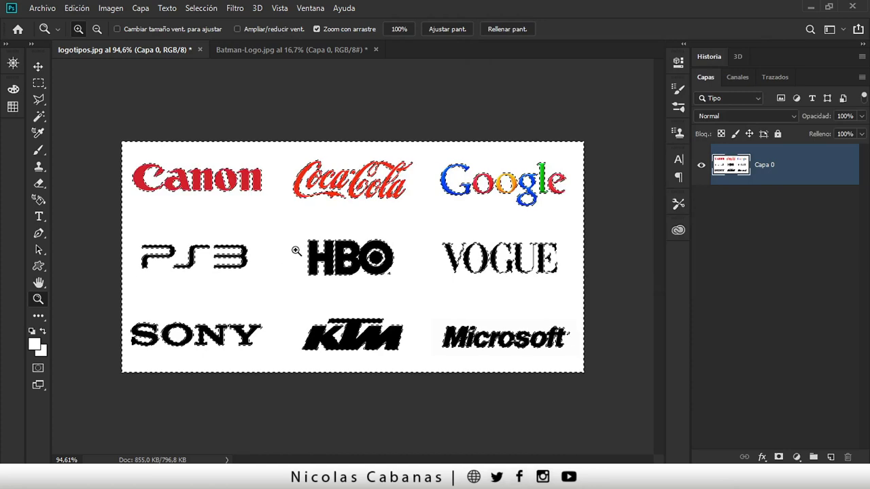
Delete the white background around the logos, zooming on HBO, Canon and Coca-Cola to check edges
drag(296, 251, 369, 203)
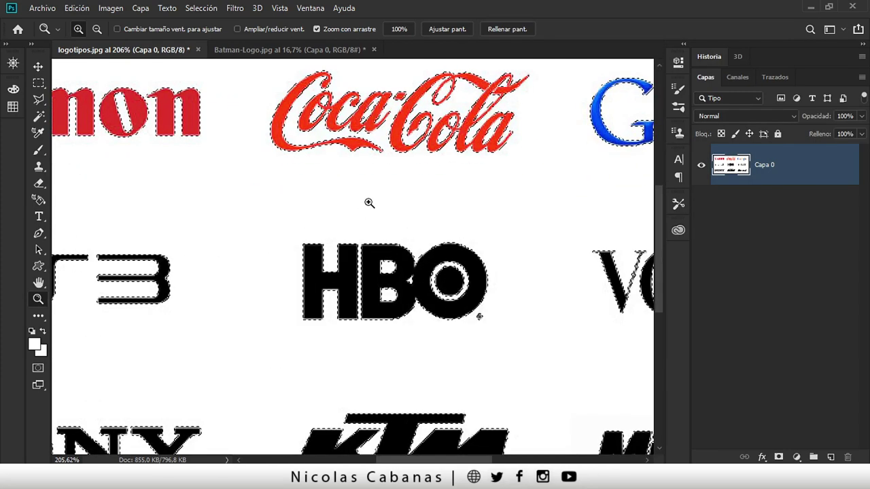
drag(369, 203, 392, 201)
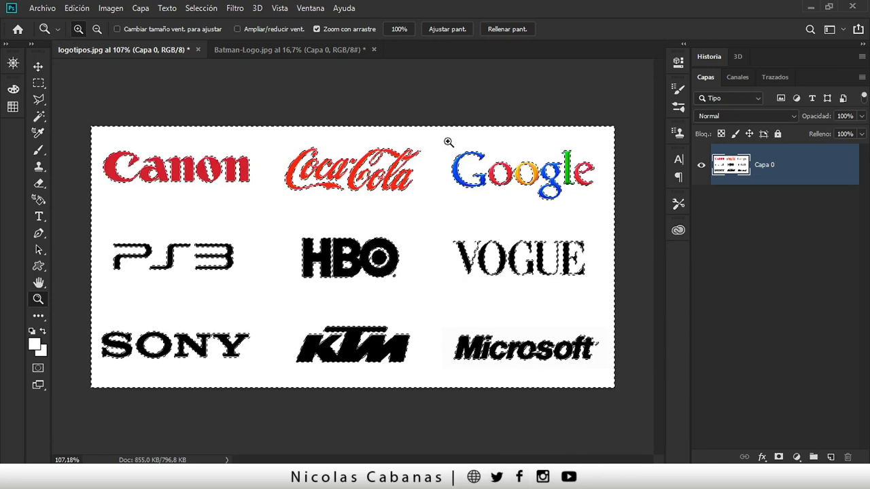
key(Delete)
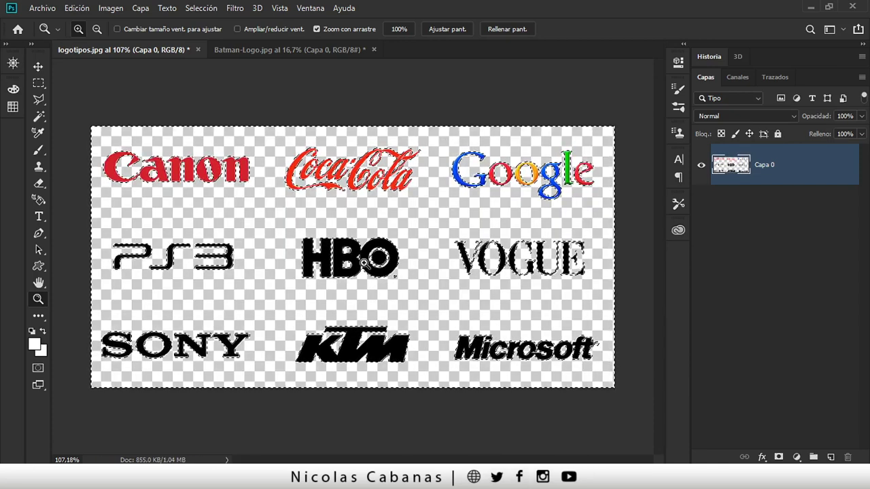
drag(242, 176, 261, 186)
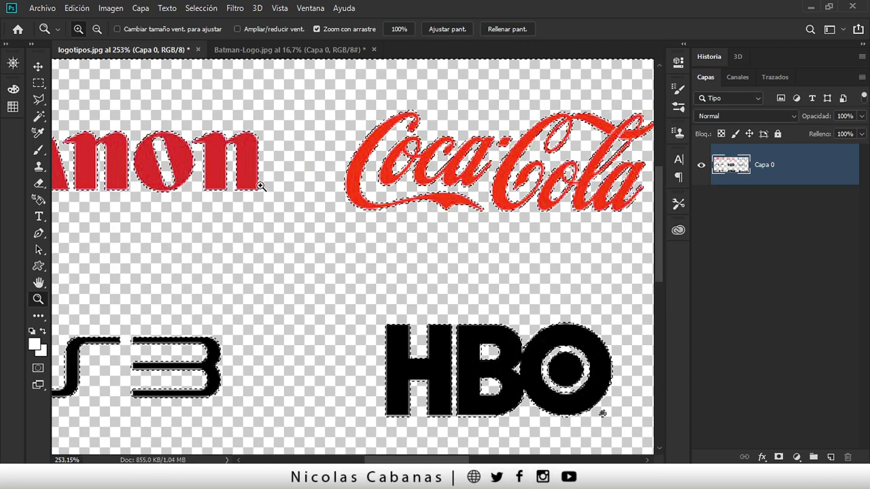
drag(422, 209, 386, 212)
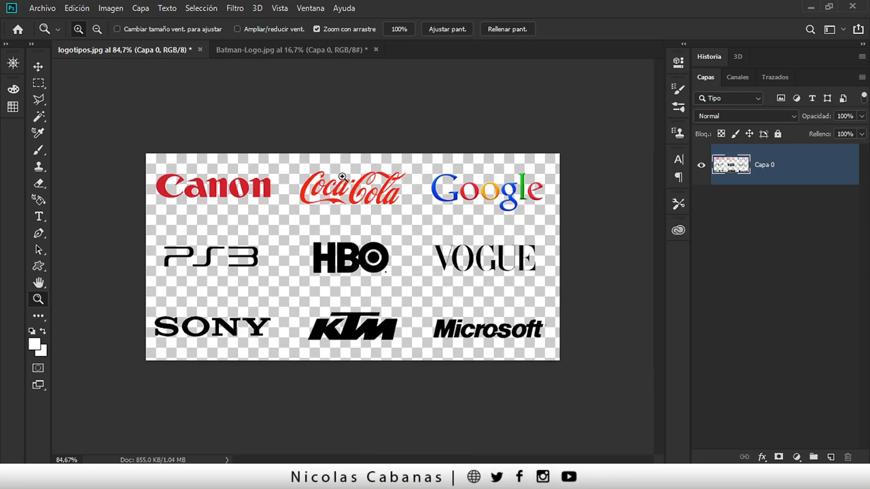
Box the Canon logo with the Rectangular Marquee and cut it onto its own layer
click(39, 83)
click(80, 86)
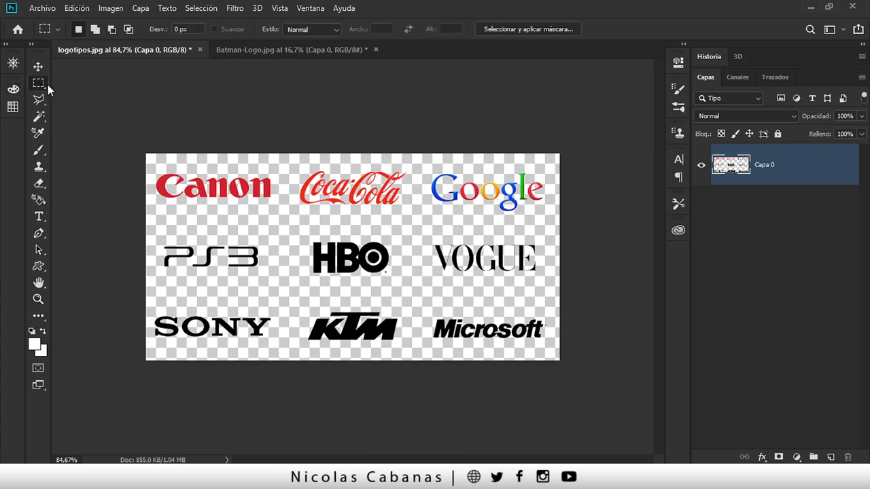
drag(146, 161, 285, 212)
click(144, 10)
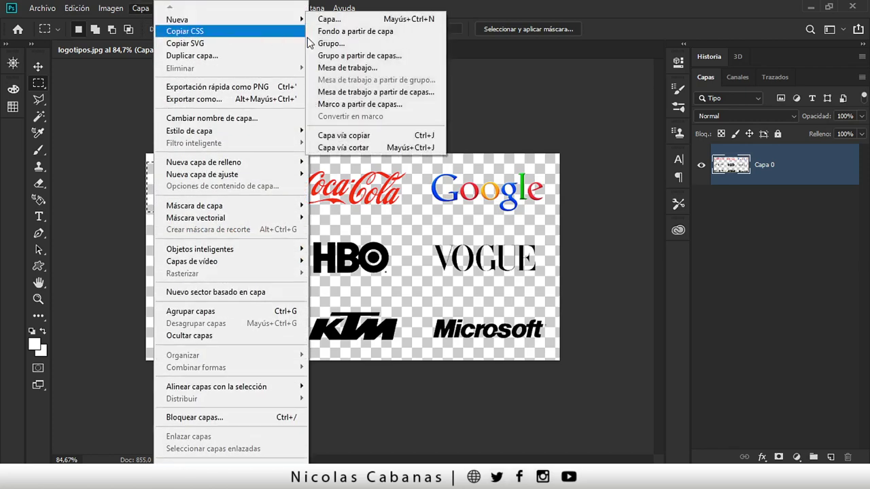
mouse_move(204, 19)
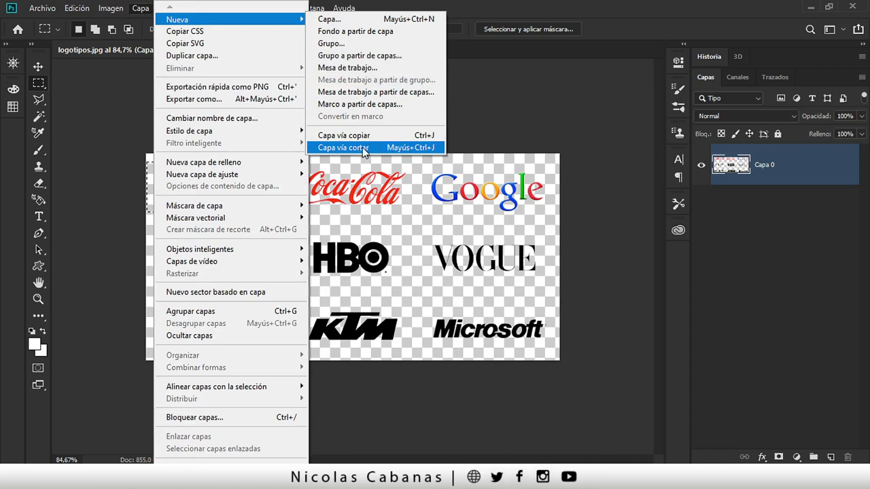
click(423, 145)
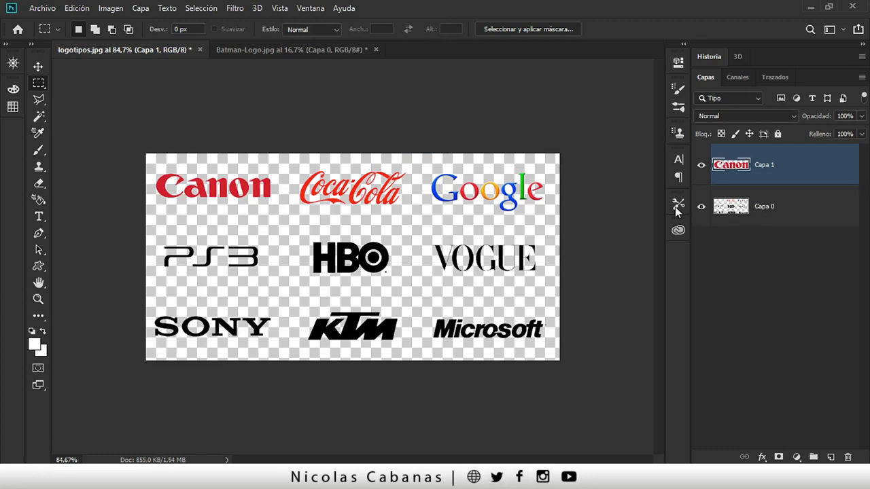
click(772, 217)
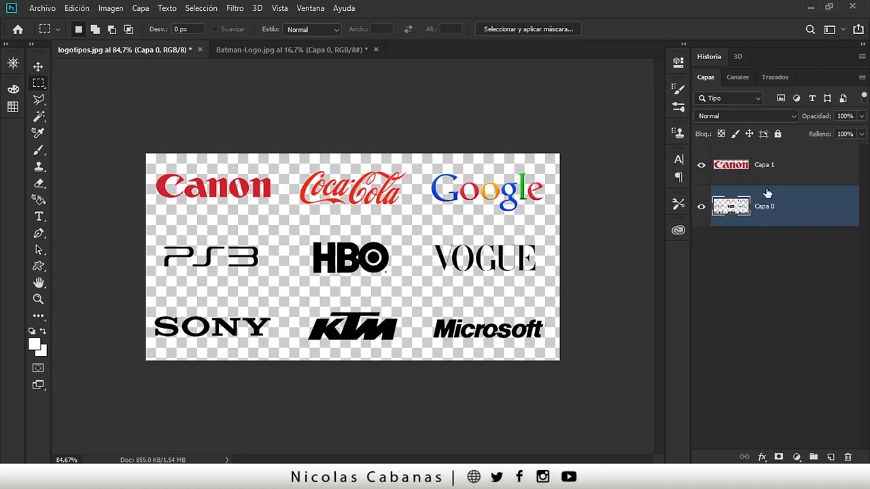
Cut the PS3 and SONY logos onto their own layers with Shift+Ctrl+J
drag(157, 238, 267, 277)
key(shift)
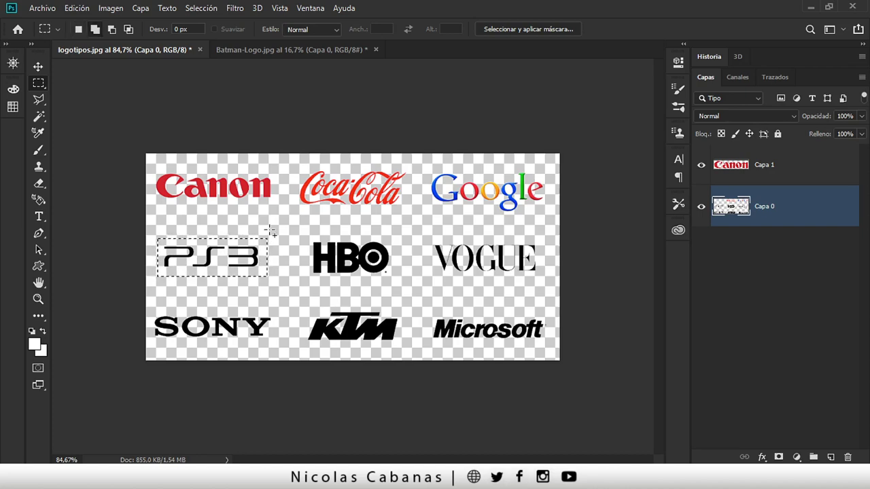
key(ctrl+j)
click(810, 261)
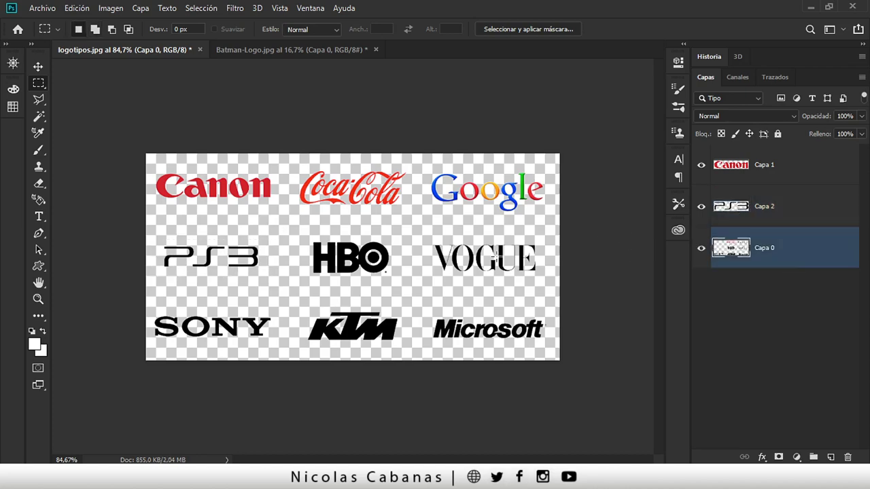
drag(155, 309, 285, 351)
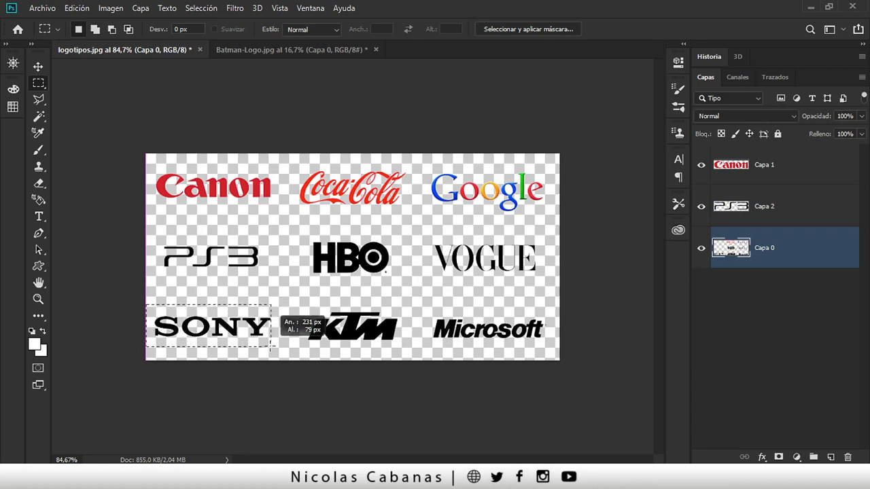
key(ctrl+j)
click(773, 292)
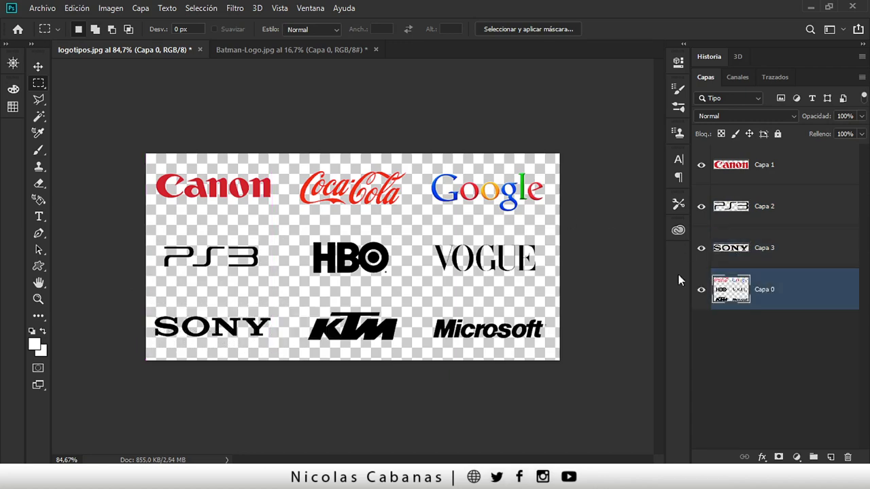
Cut the Coca-Cola and HBO logos onto their own layers
drag(299, 160, 413, 227)
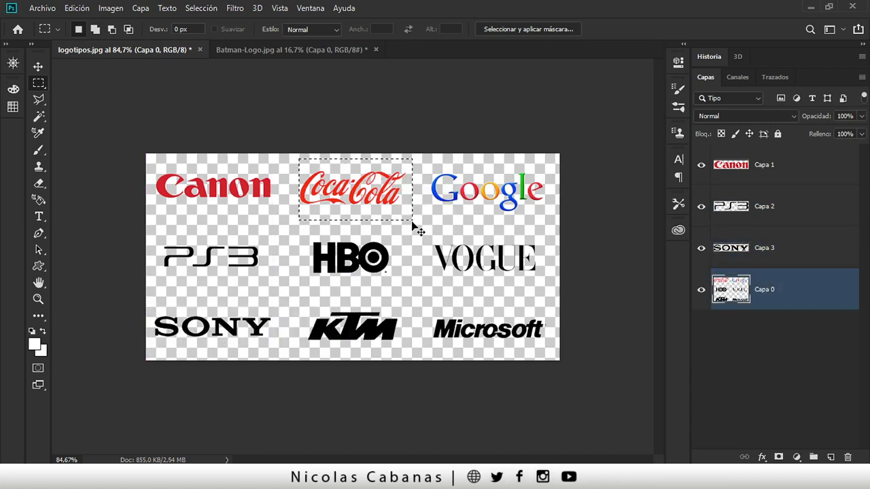
key(ctrl+j)
click(767, 325)
drag(314, 239, 400, 280)
key(ctrl+j)
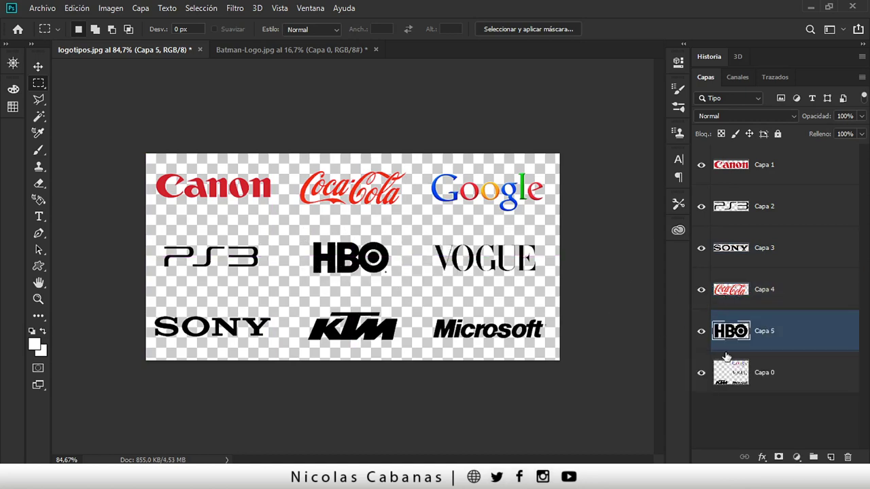
click(768, 374)
Cut the KTM and Google logos onto their own layers
drag(297, 305, 439, 359)
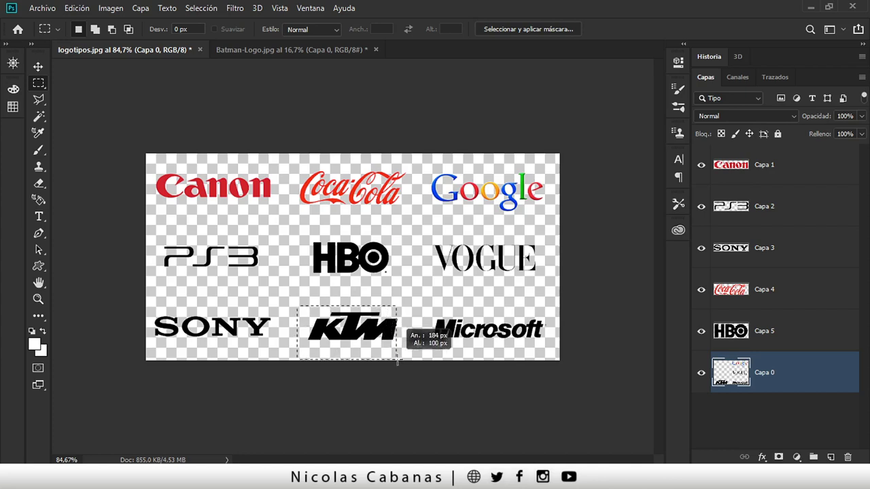
key(ctrl+j)
click(799, 423)
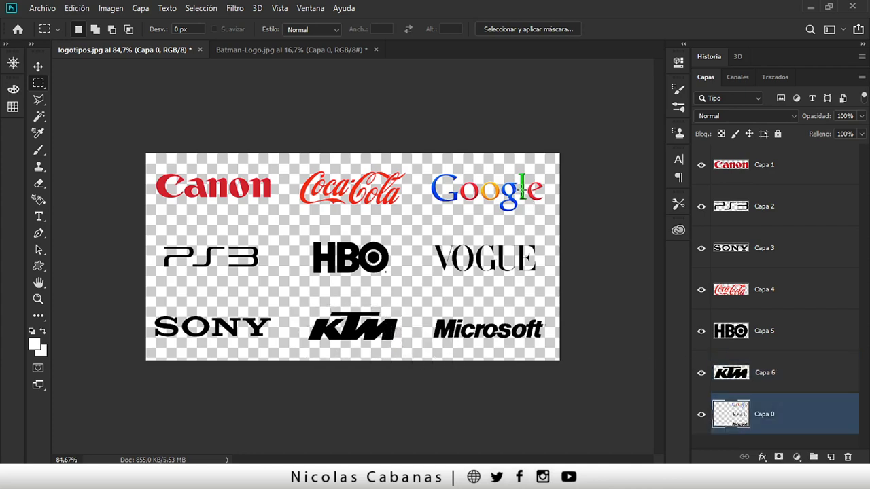
drag(411, 159, 561, 216)
key(ctrl+j)
scroll(801, 374, down, 1)
click(795, 429)
Cut VOGUE and Microsoft onto their own layers, then delete the empty Capa 0
drag(431, 240, 552, 289)
key(ctrl+j)
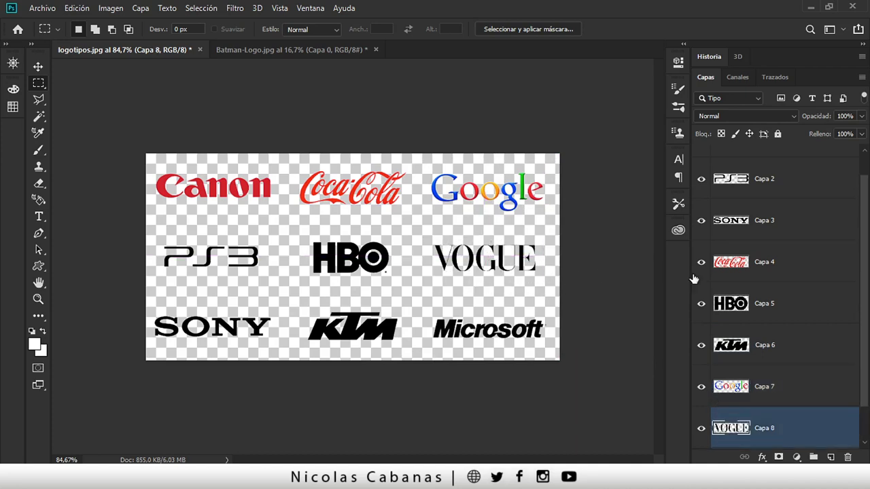
scroll(721, 285, down, 1)
click(772, 436)
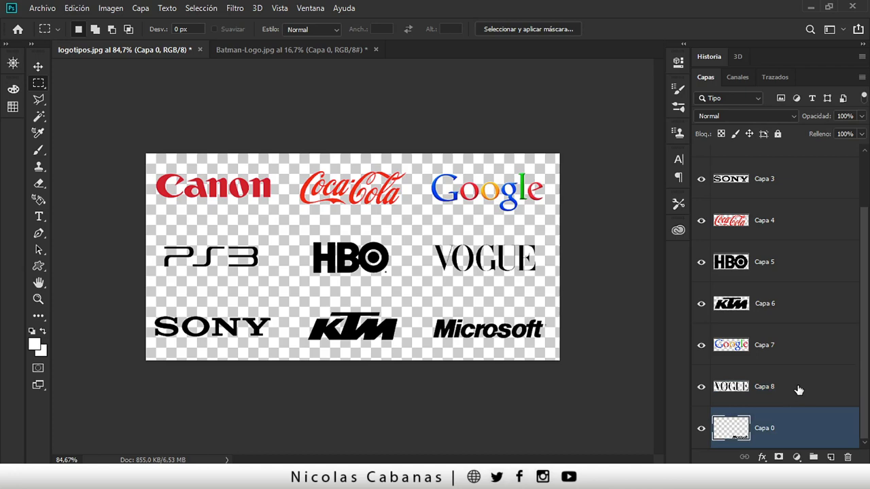
alt+click(701, 428)
alt+click(701, 428)
drag(422, 305, 564, 353)
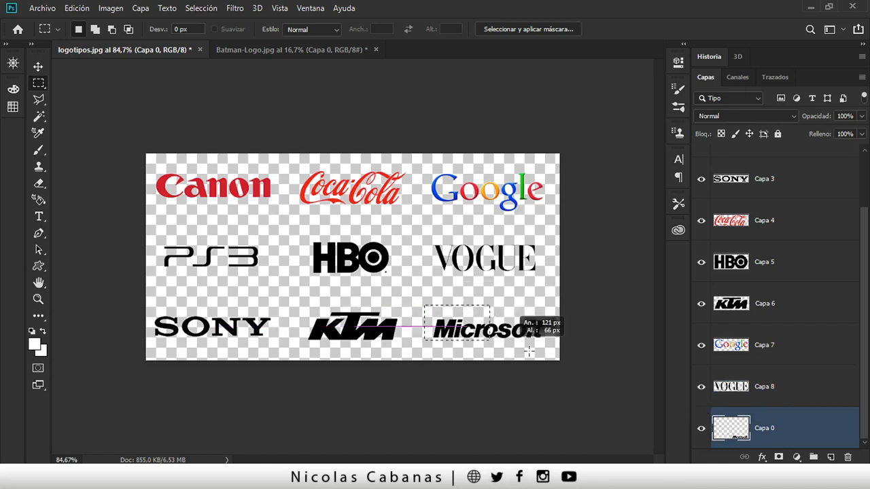
key(ctrl+shift+j)
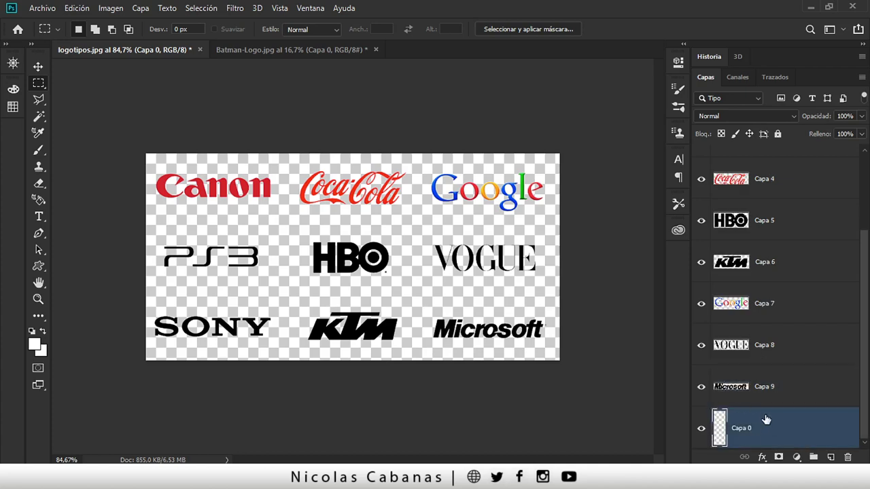
drag(743, 412, 849, 458)
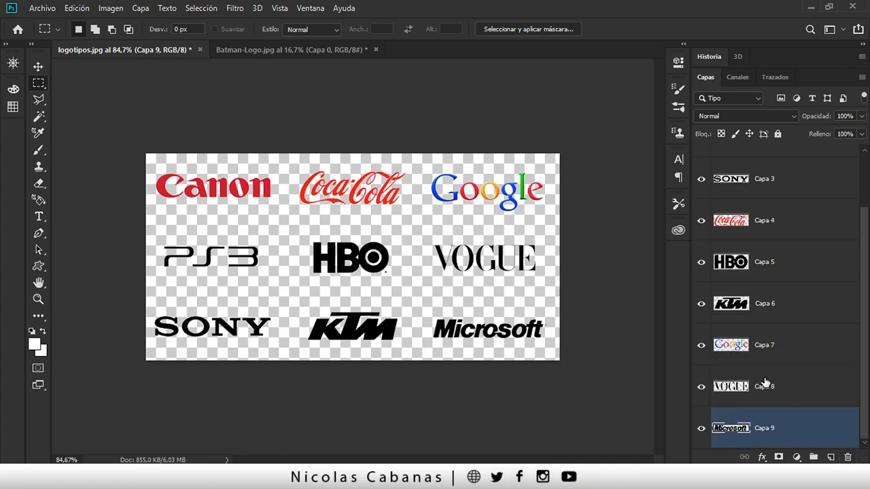
key(z)
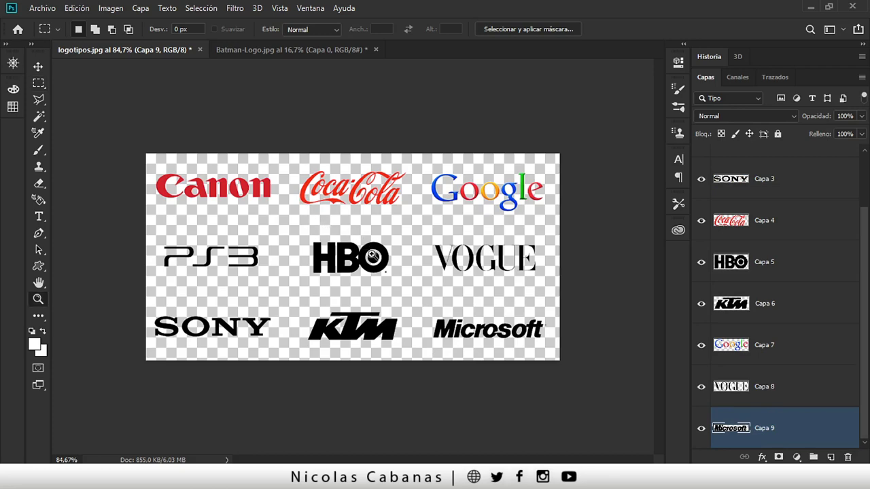
scroll(419, 247, up, 3)
scroll(419, 247, down, 2)
scroll(414, 245, up, 1)
scroll(414, 246, up, 2)
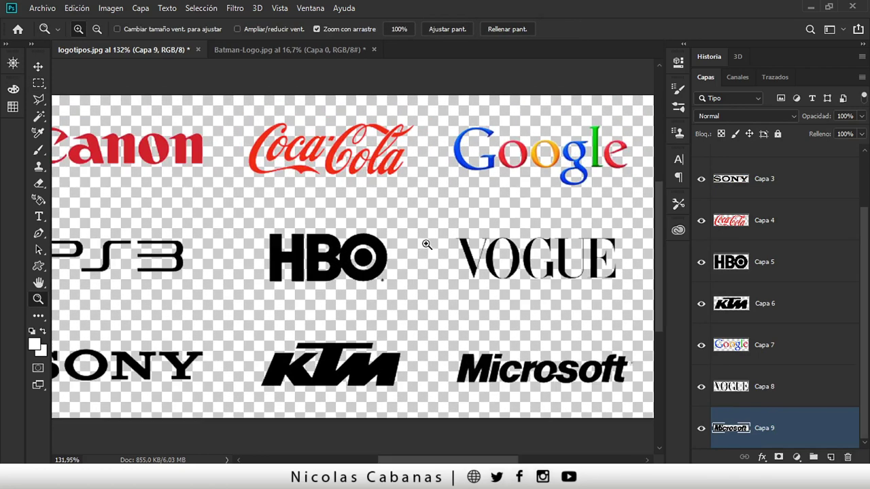
scroll(412, 237, down, 3)
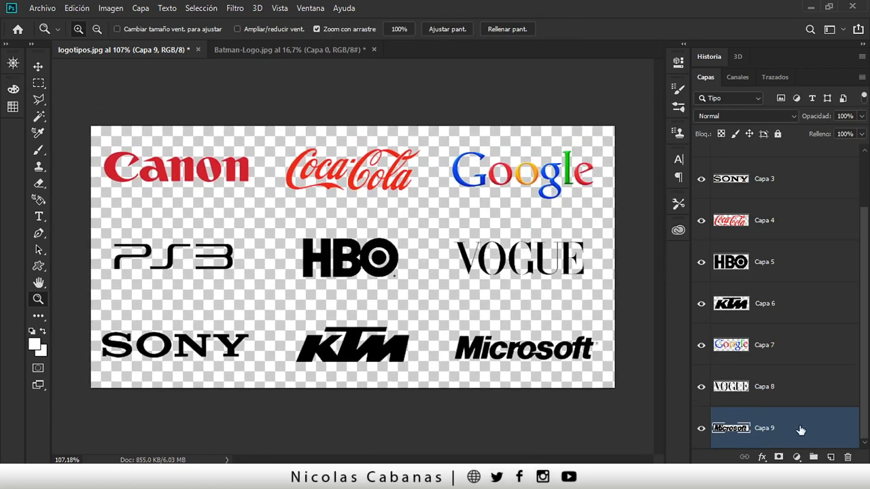
scroll(452, 196, up, 2)
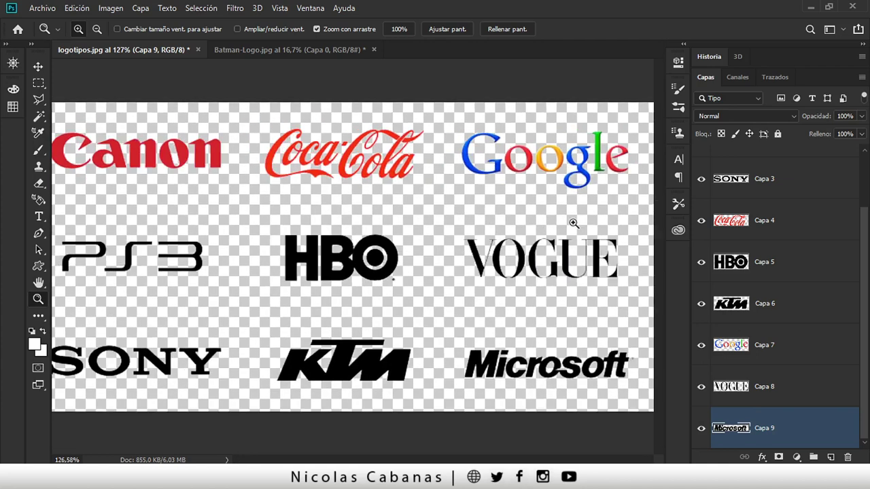
scroll(864, 235, up, 1)
scroll(865, 236, up, 1)
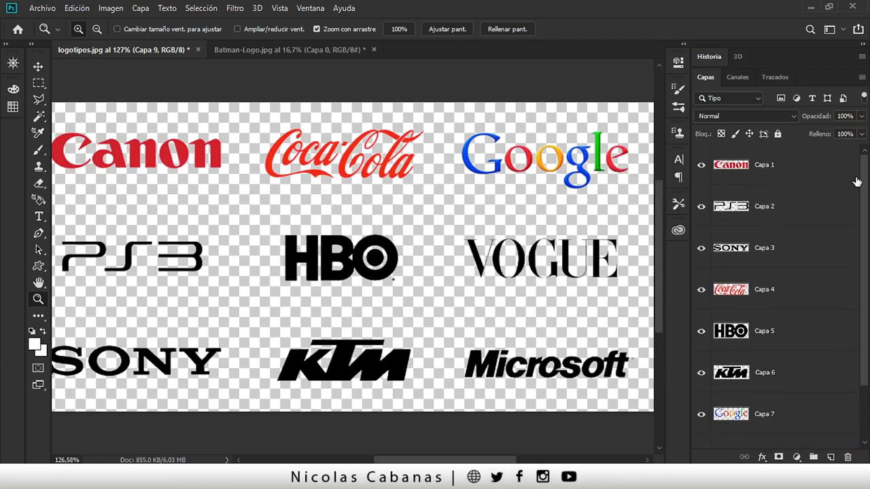
scroll(864, 204, down, 1)
scroll(865, 204, down, 1)
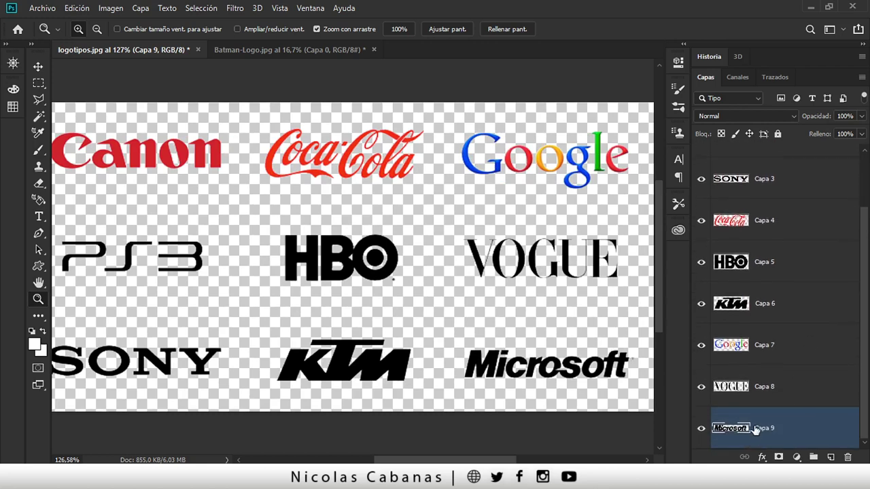
click(766, 384)
click(769, 347)
click(771, 292)
click(770, 268)
click(771, 236)
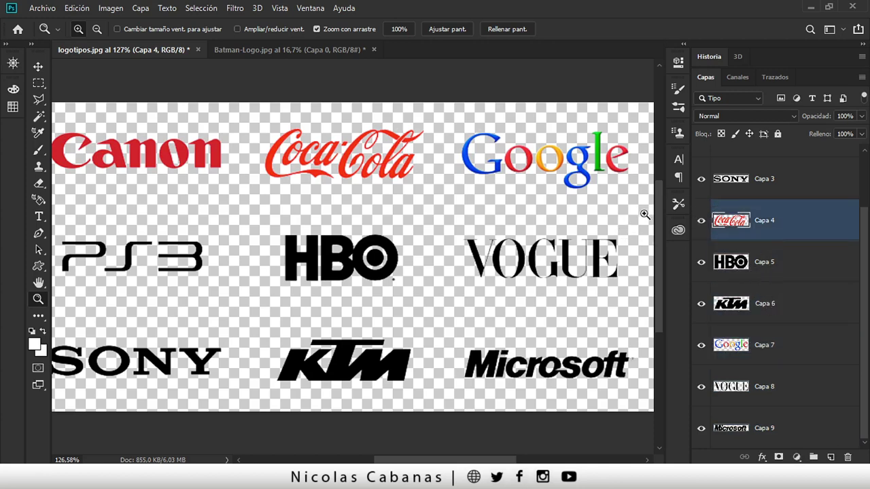
drag(540, 216, 502, 218)
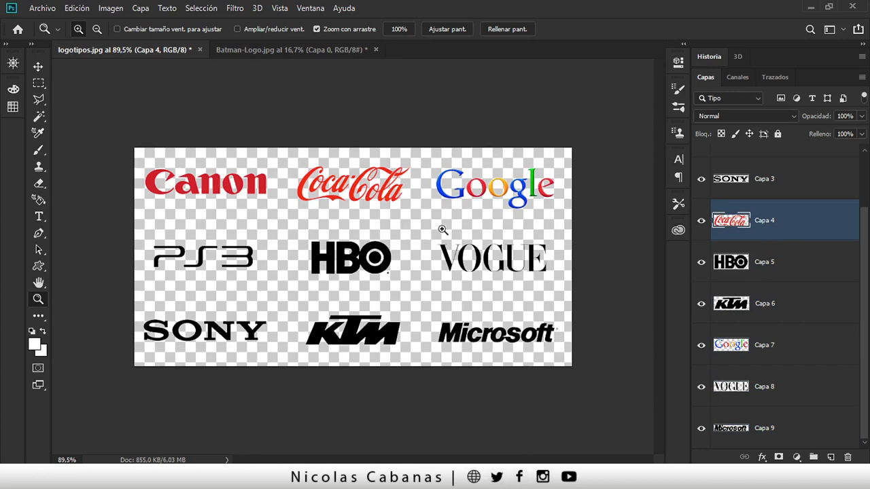
drag(443, 231, 451, 230)
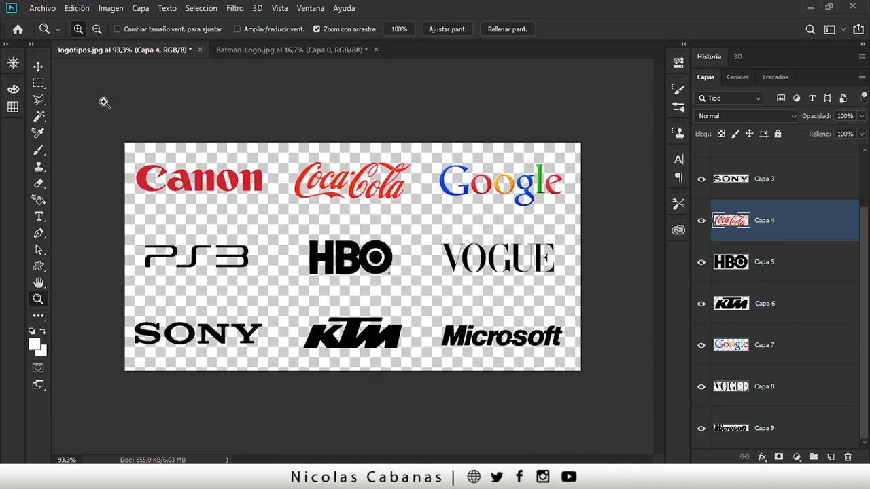
Export layers to files as PNG-24 with transparency, prefix logotipos, ICC profile included
click(41, 9)
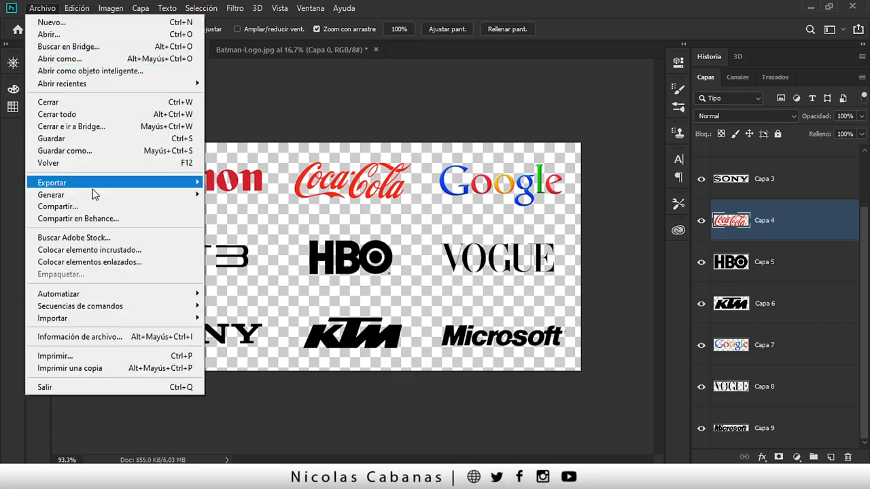
mouse_move(51, 183)
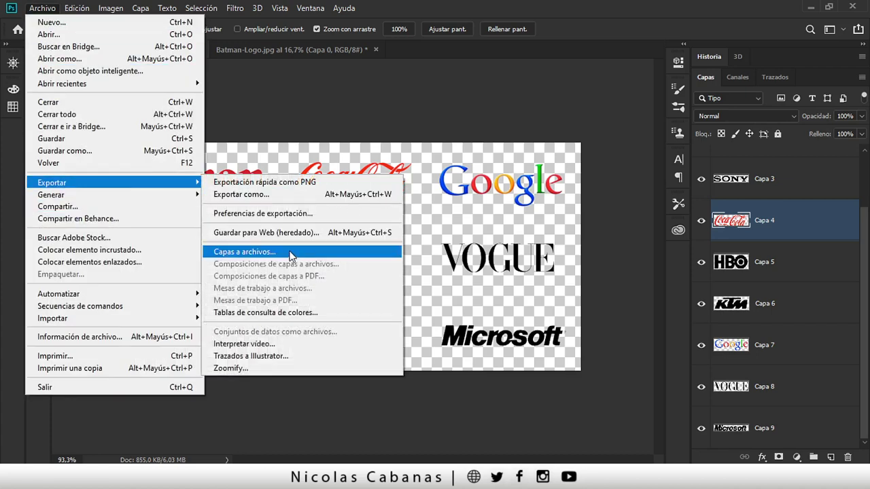
click(273, 251)
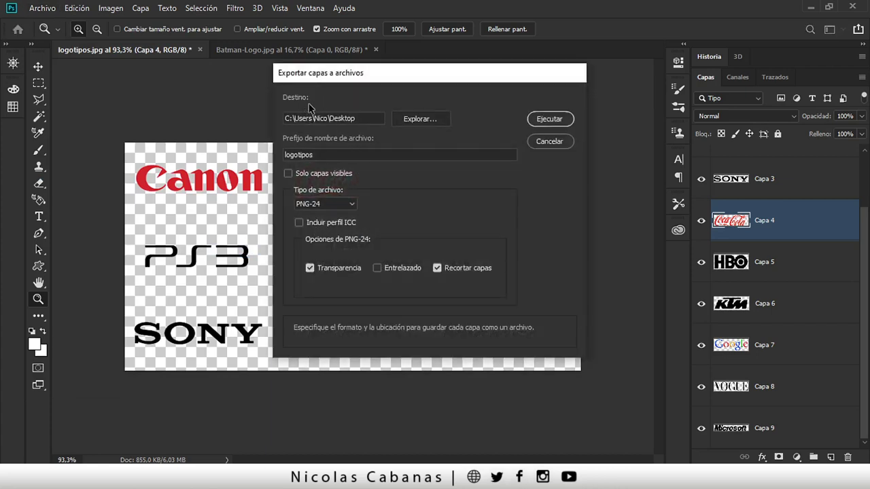
double_click(326, 155)
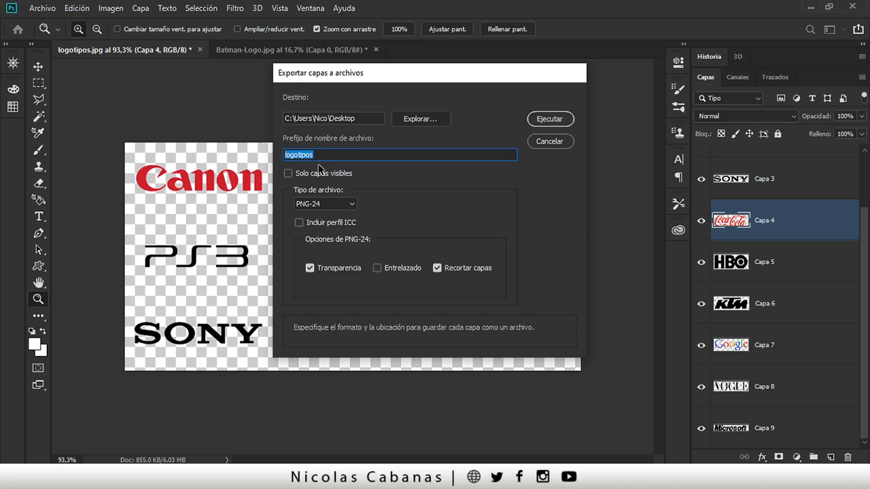
click(288, 173)
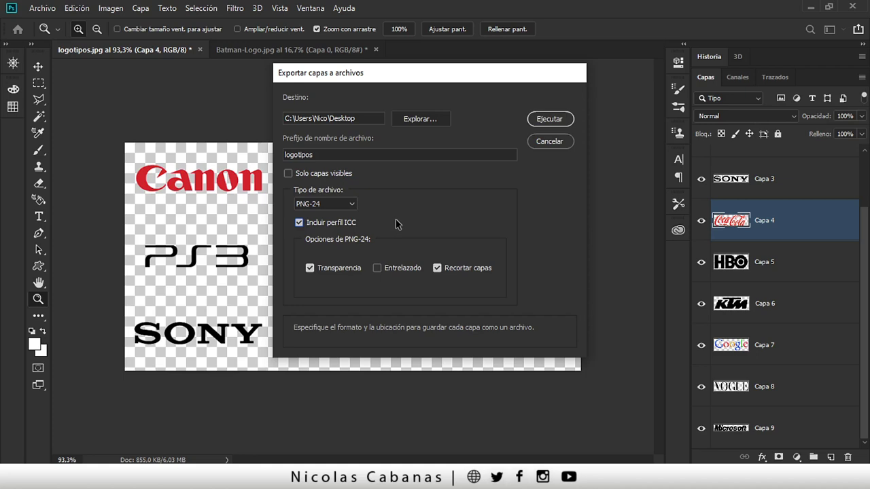
click(551, 120)
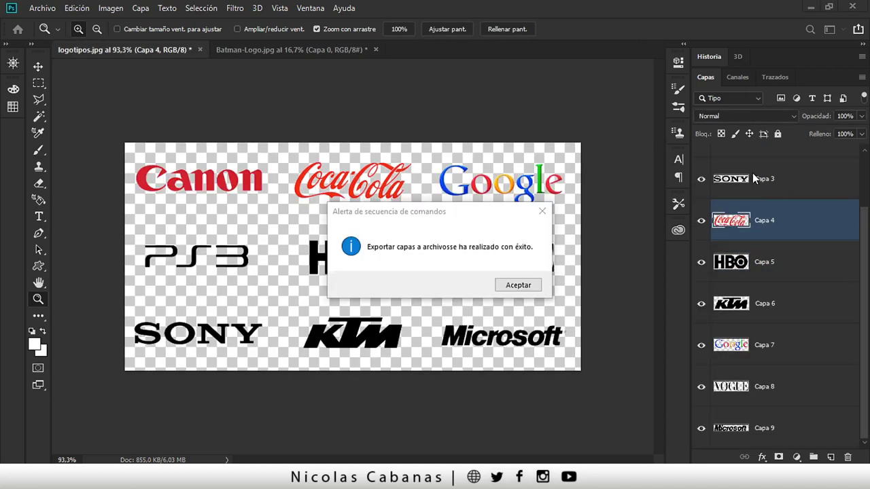
drag(472, 213, 455, 118)
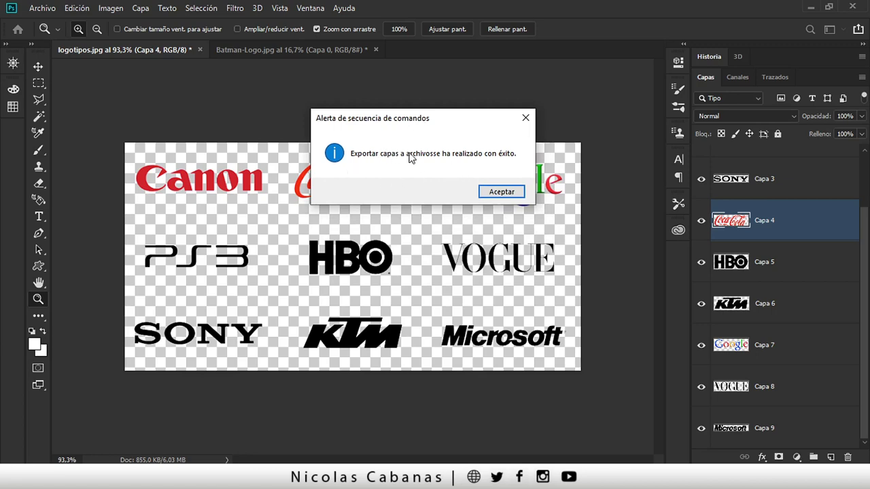
click(503, 193)
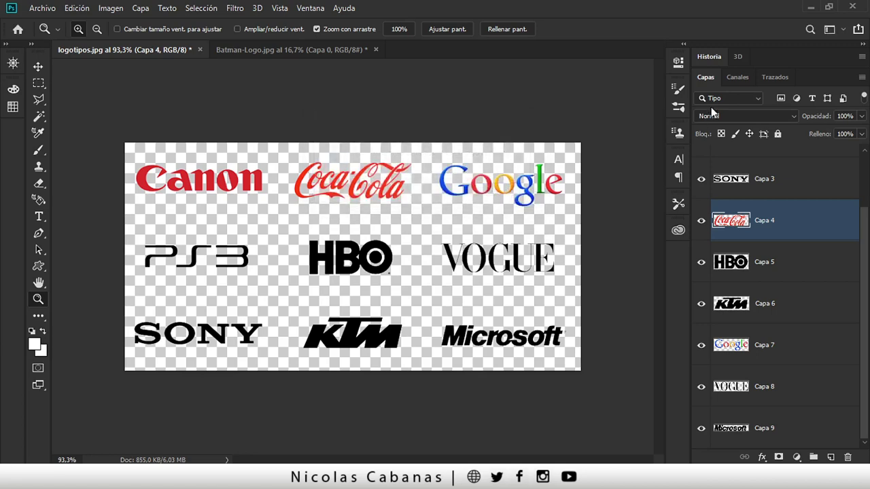
Minimize Photoshop and group the logotipos PNGs and Batman-Logo.png mid-desktop
click(810, 8)
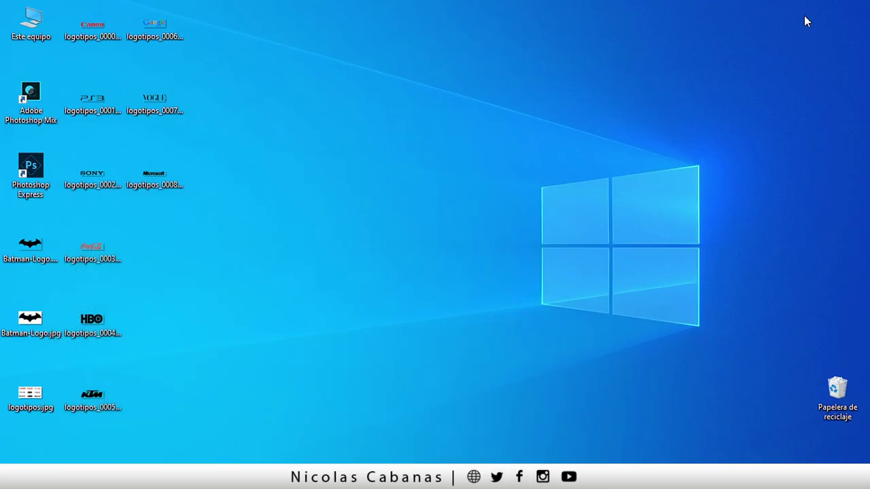
drag(213, 13, 167, 388)
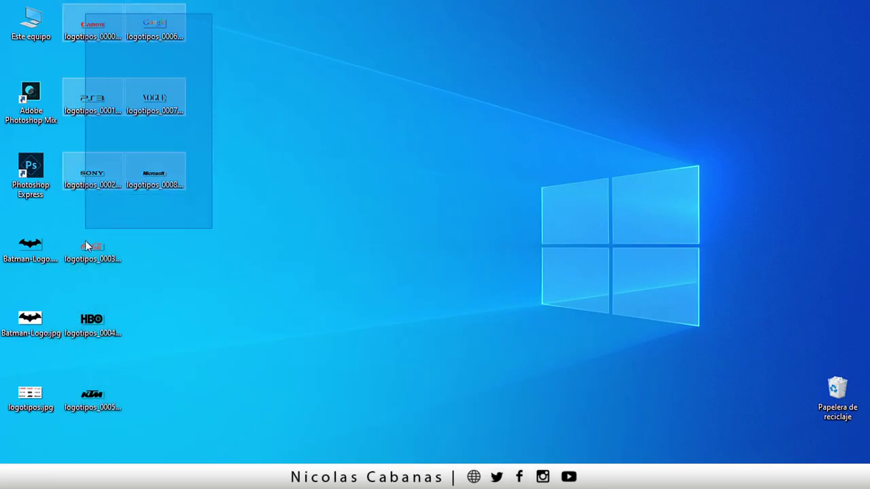
drag(251, 5, 81, 445)
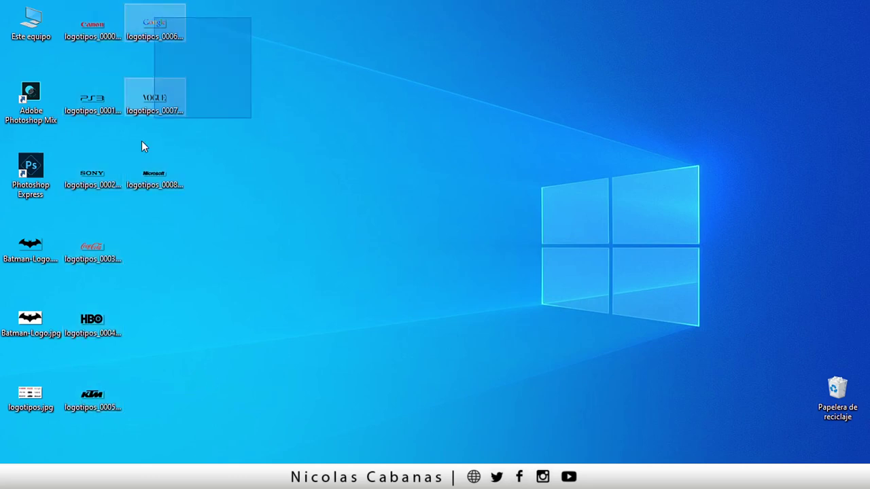
drag(95, 271, 285, 255)
click(197, 253)
drag(17, 257, 203, 260)
click(263, 333)
Drag Batman-Logo.png and the Coca-Cola logotipos PNG into Photoshop to open them
drag(283, 19, 491, 462)
click(503, 419)
drag(476, 4, 311, 406)
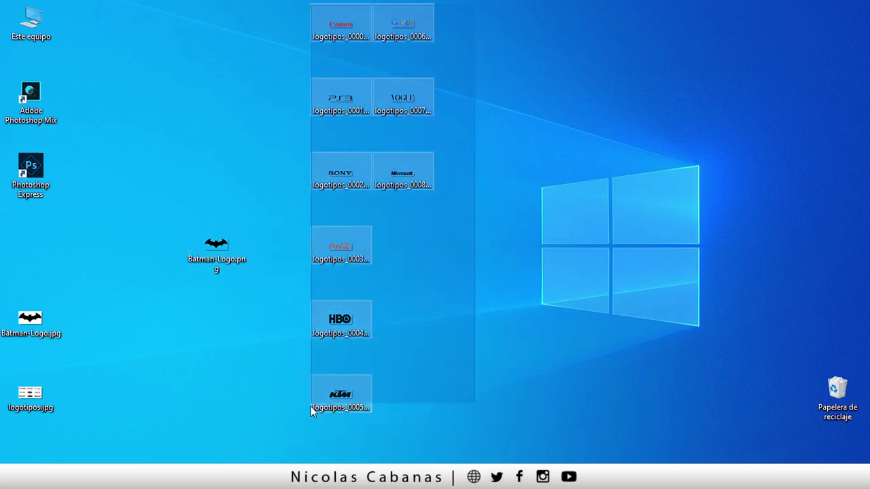
drag(156, 215, 360, 285)
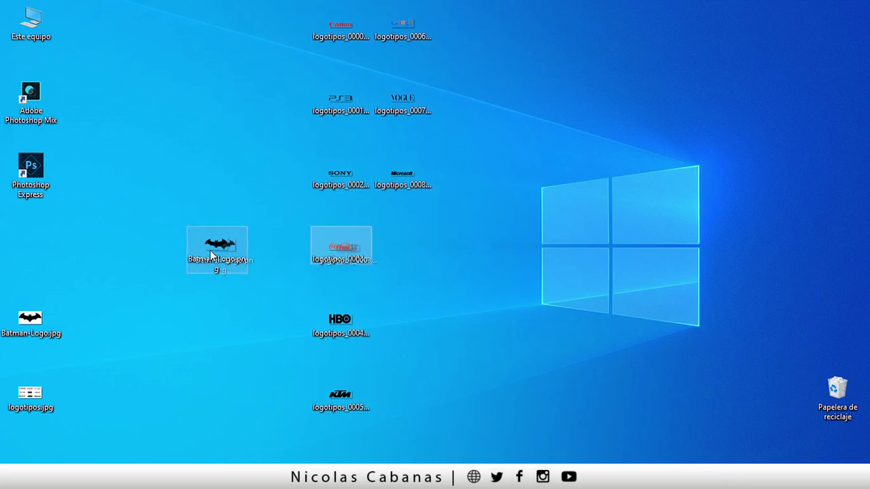
drag(216, 248, 170, 469)
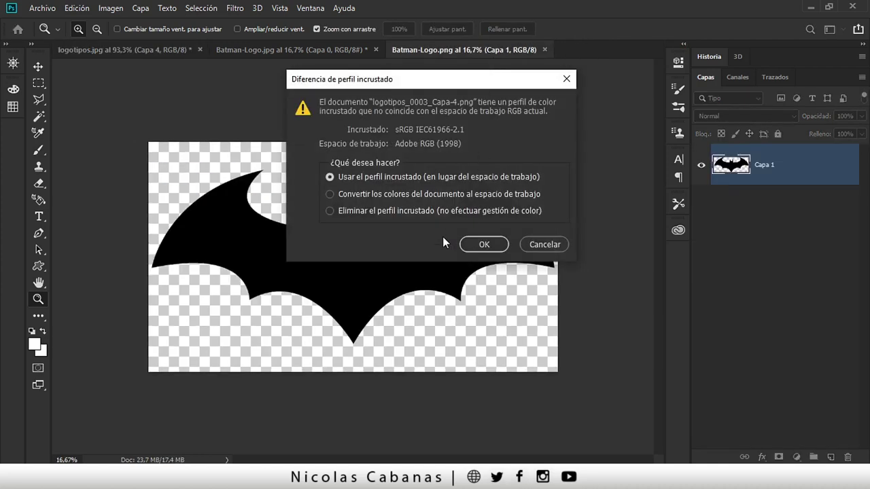
Accept the embedded profile and zoom in on the transparent Coca-Cola logo
click(481, 245)
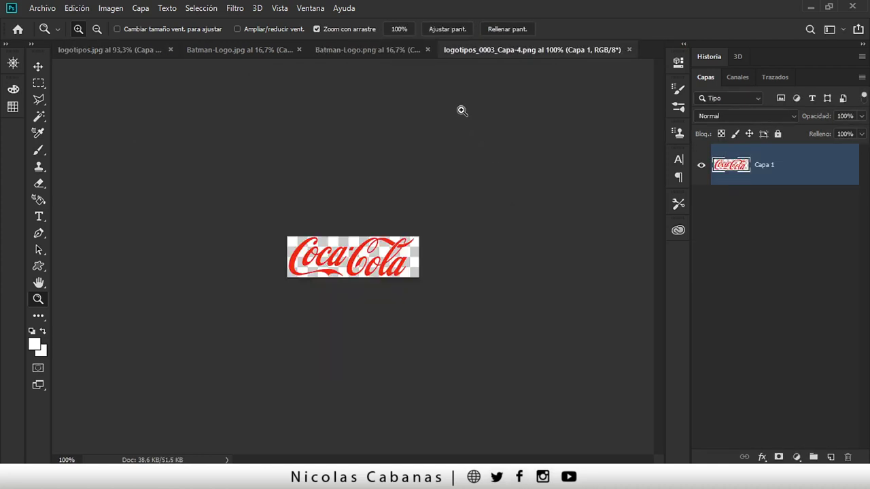
drag(367, 276, 391, 275)
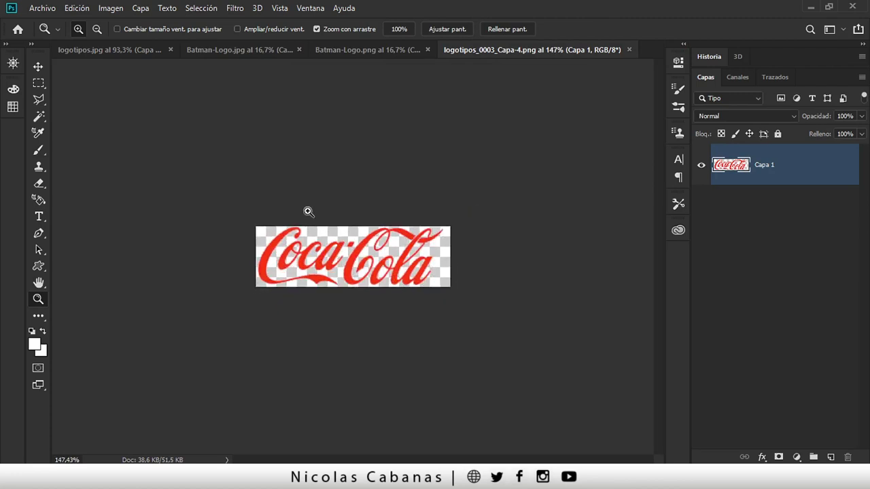